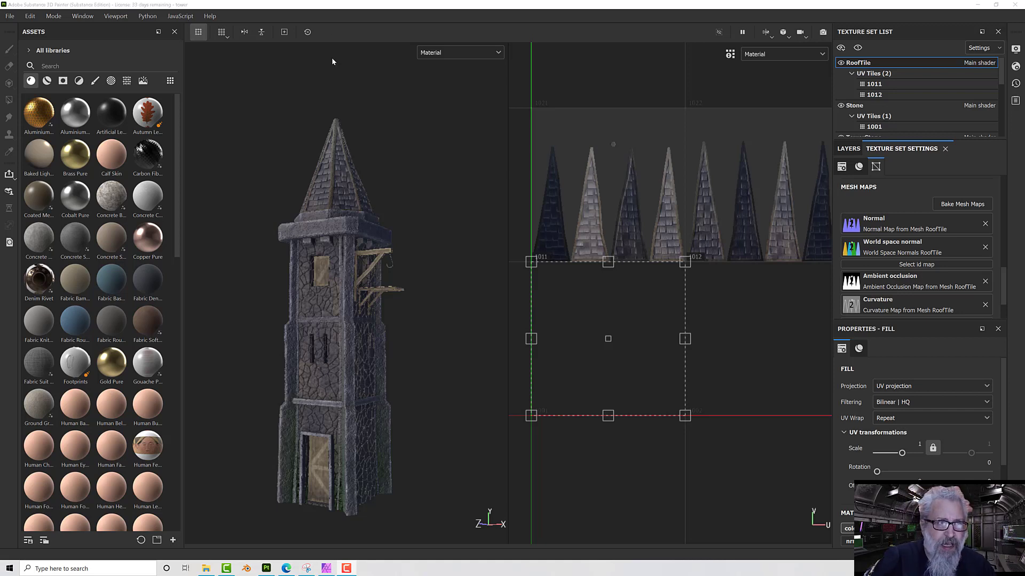
# Open the File menu.
pyautogui.click(9, 16)
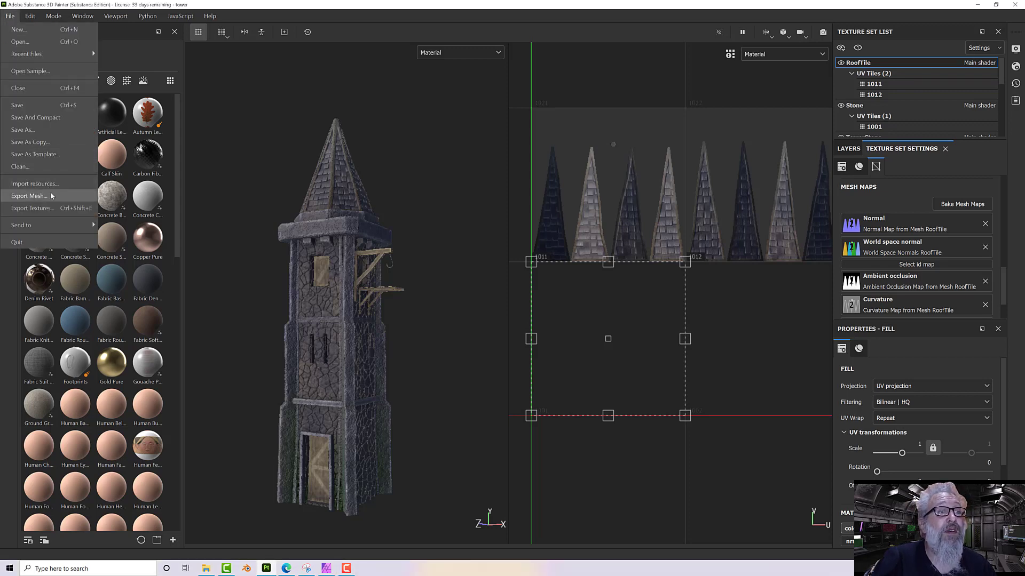
# Open File > Export Textures, browse the output template list, then switch to Output Templates.
pyautogui.click(50, 206)
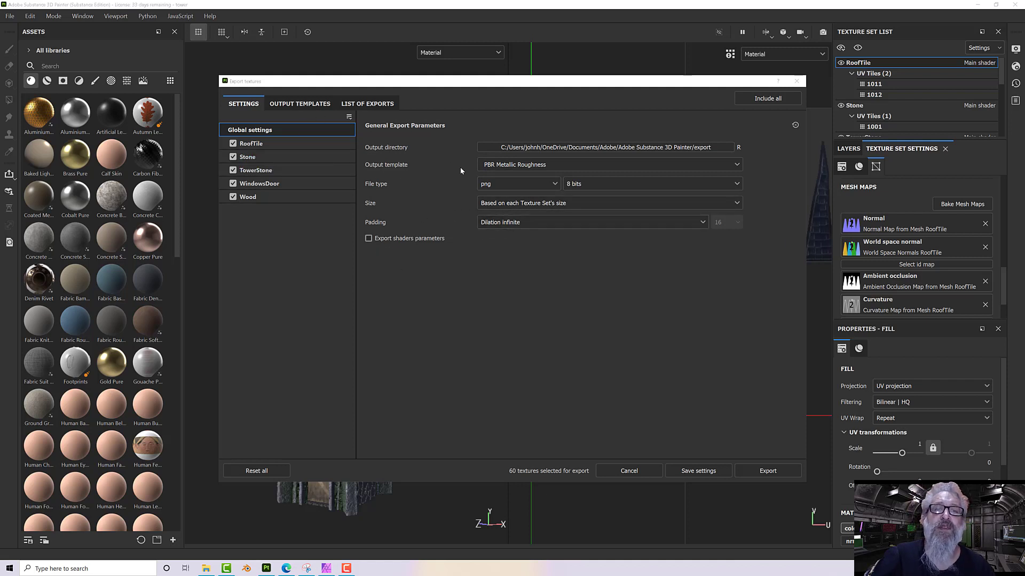
pyautogui.click(502, 165)
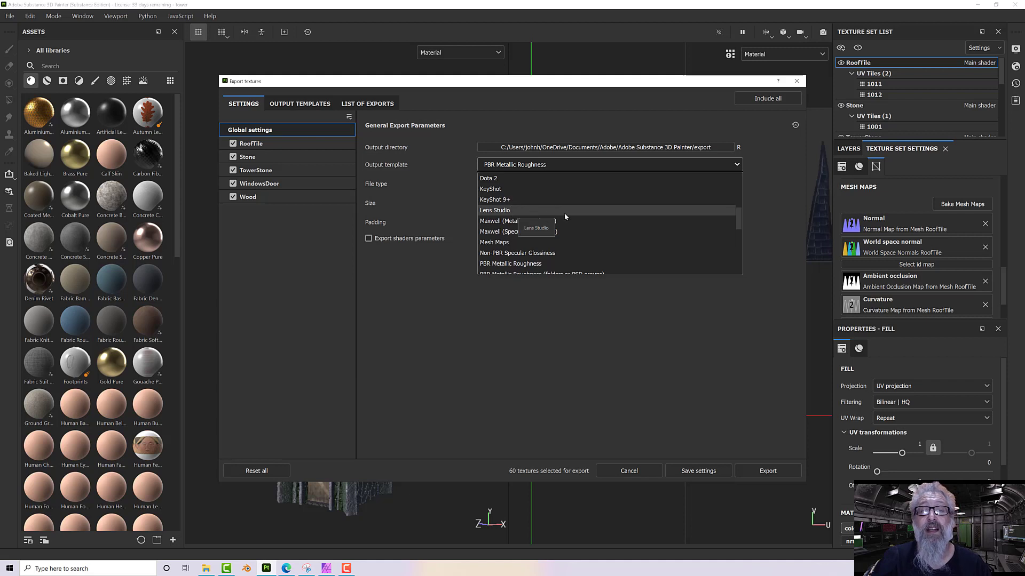
pyautogui.scroll(-3, 562, 216)
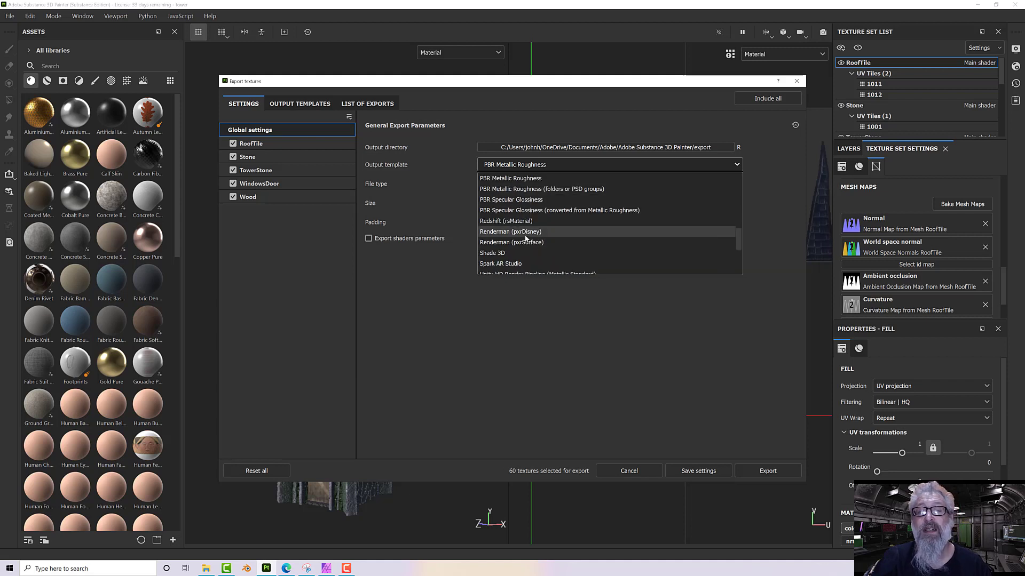
pyautogui.scroll(-3, 526, 238)
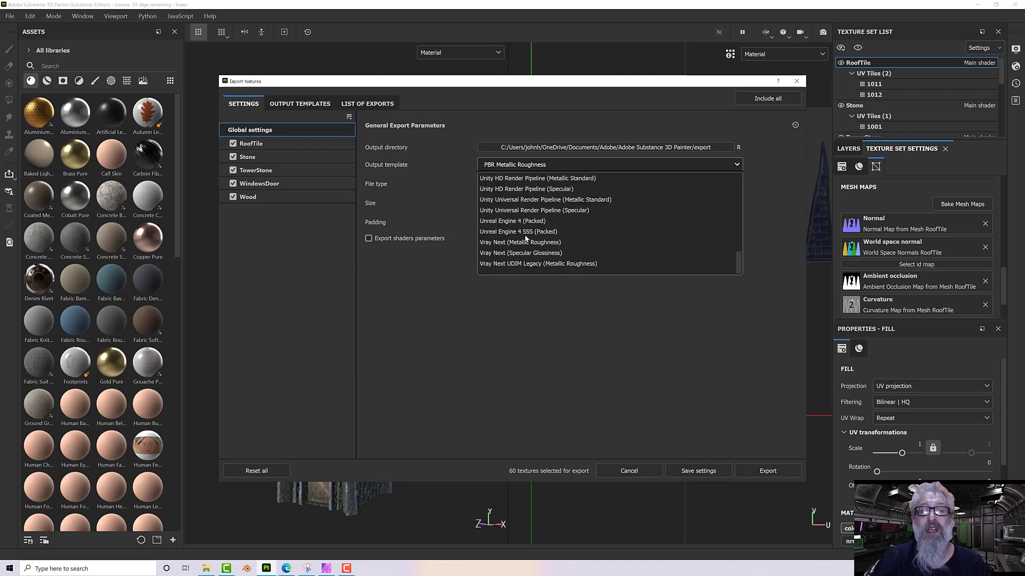
pyautogui.click(462, 299)
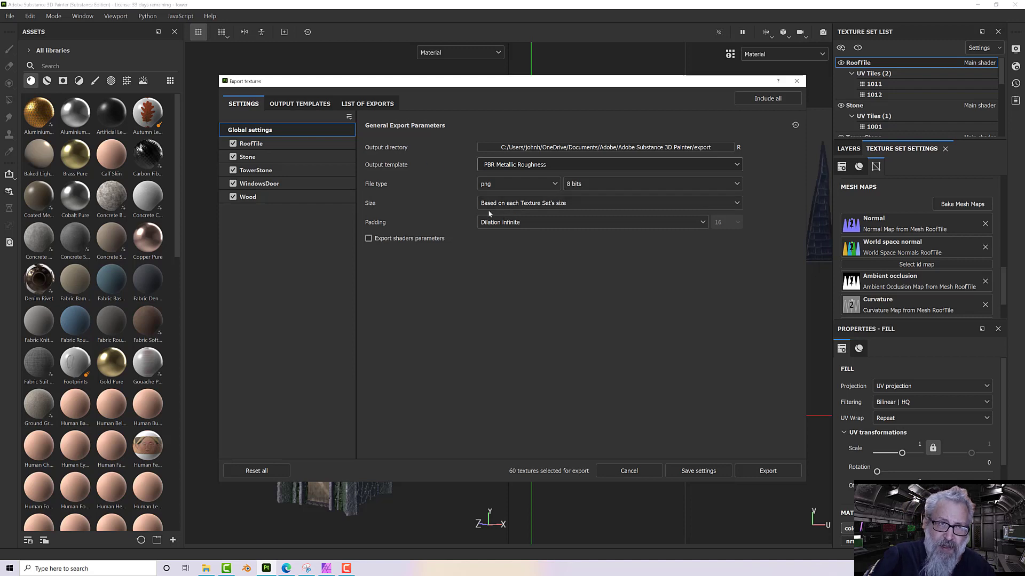
pyautogui.click(313, 106)
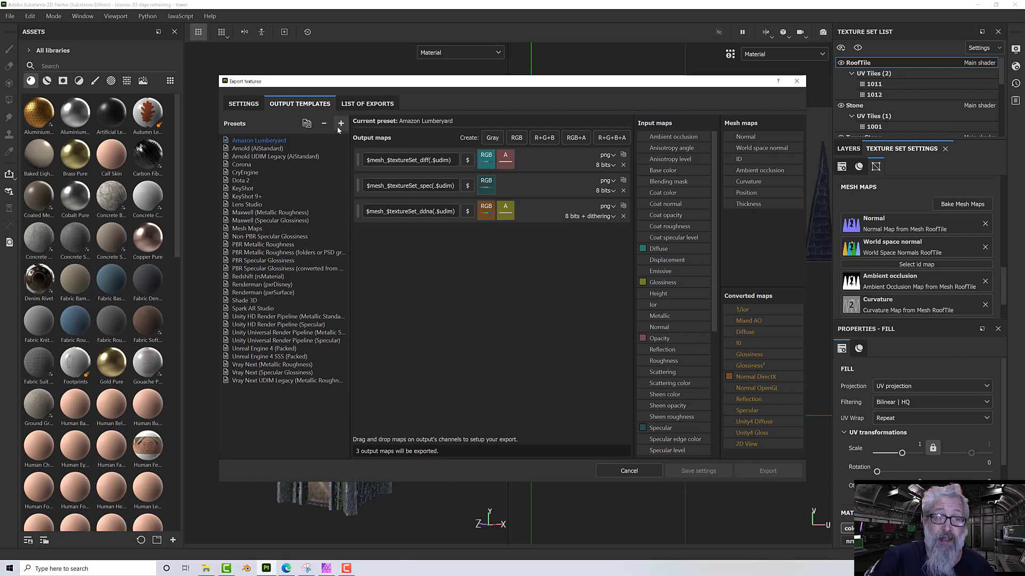
# Duplicate the PBR Metallic Roughness preset and rename the copy 'PBR Metallic Roughness OpenGL'.
pyautogui.click(259, 245)
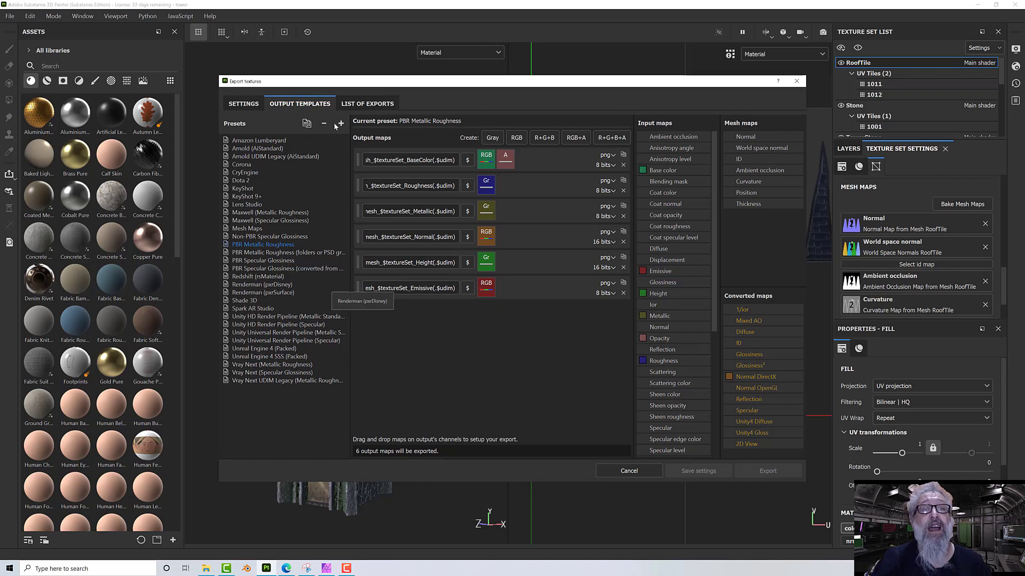
pyautogui.click(305, 124)
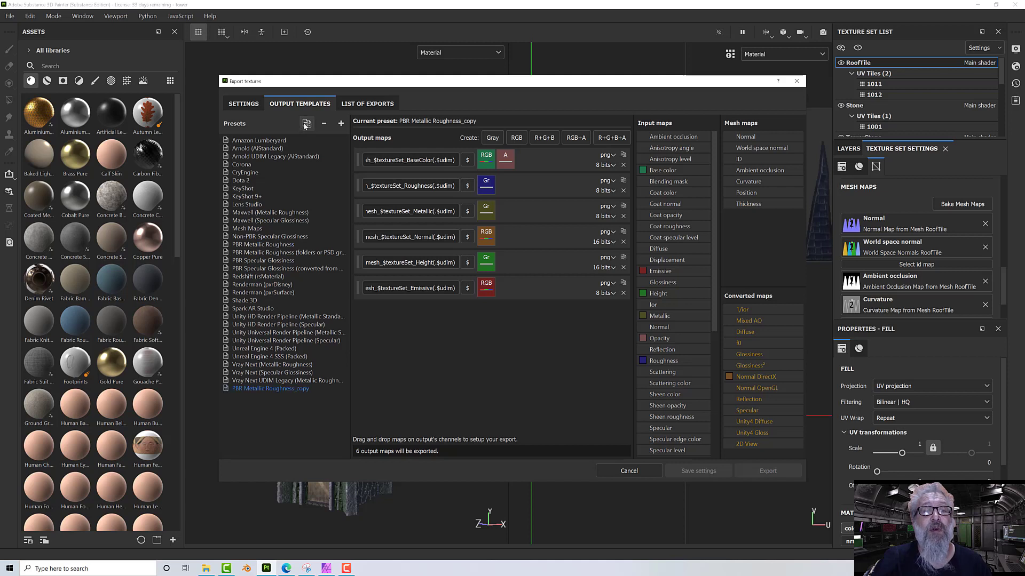
pyautogui.doubleClick(263, 388)
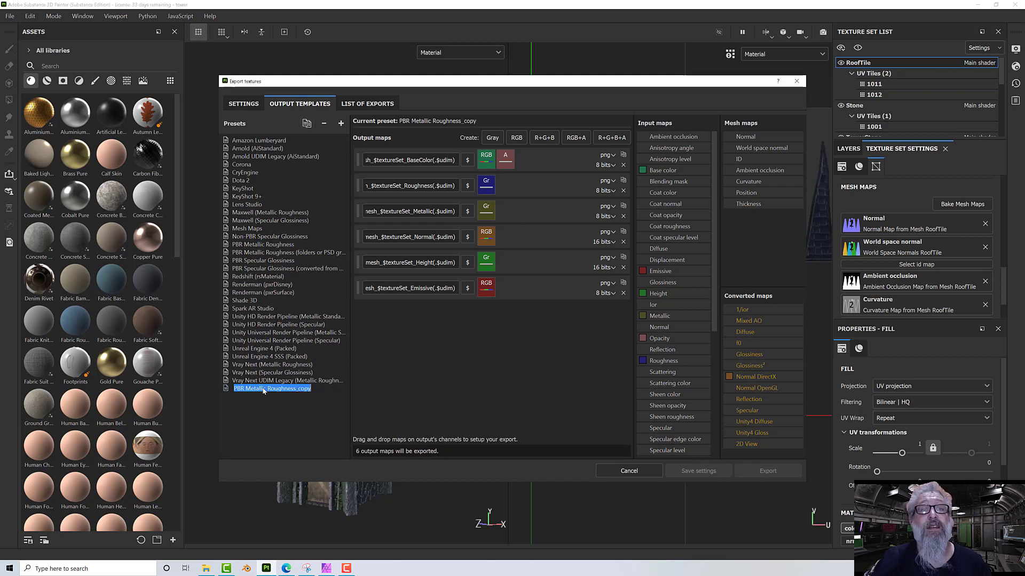
pyautogui.click(296, 390)
pyautogui.moveTo(296, 389); pyautogui.dragTo(315, 391)
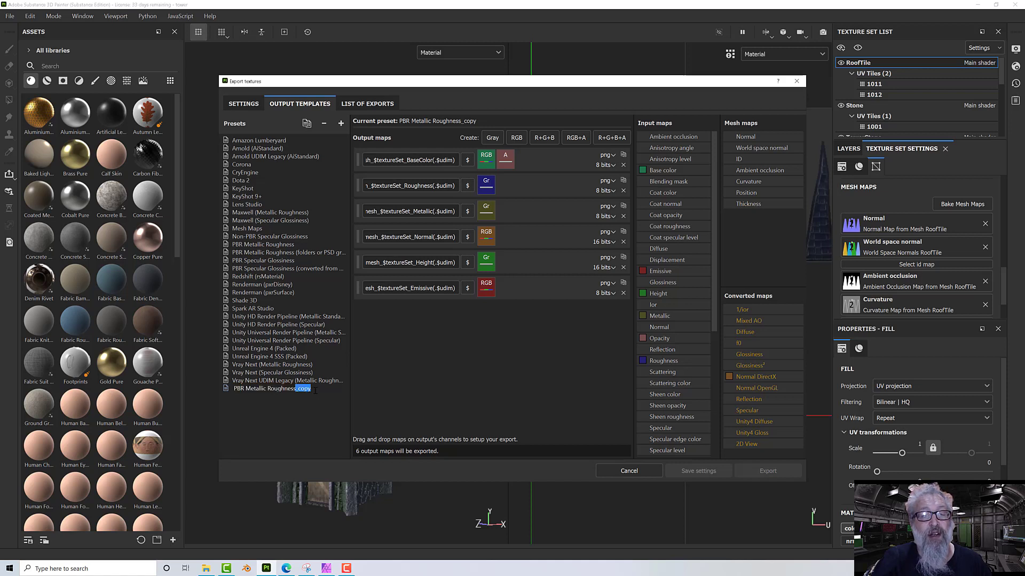
pyautogui.write('Op')
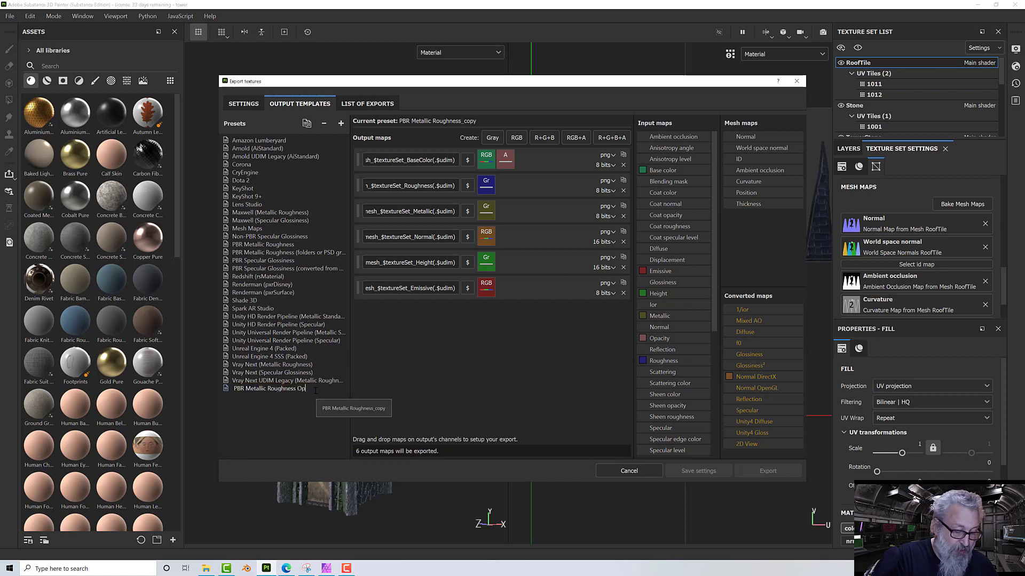
pyautogui.write('enGL')
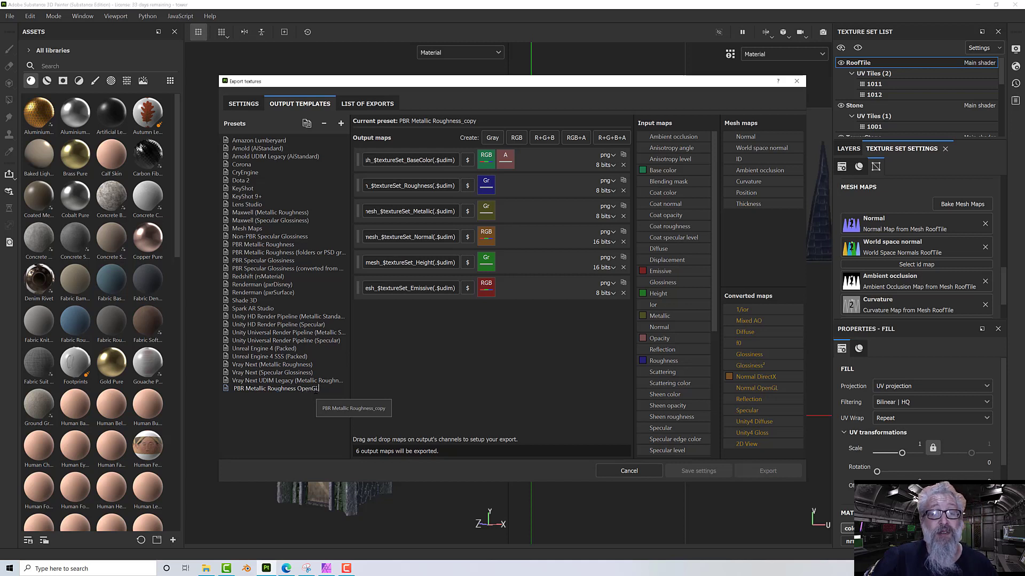
pyautogui.press('Return')
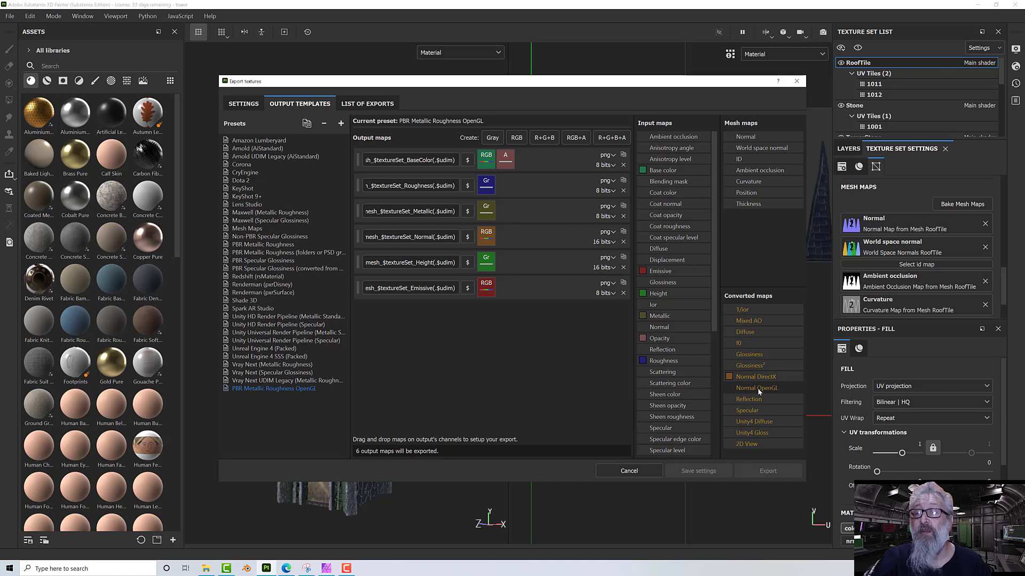
# Feed the Normal OpenGL converted map into the Normal output's RGB channels.
pyautogui.moveTo(764, 391); pyautogui.dragTo(537, 243)
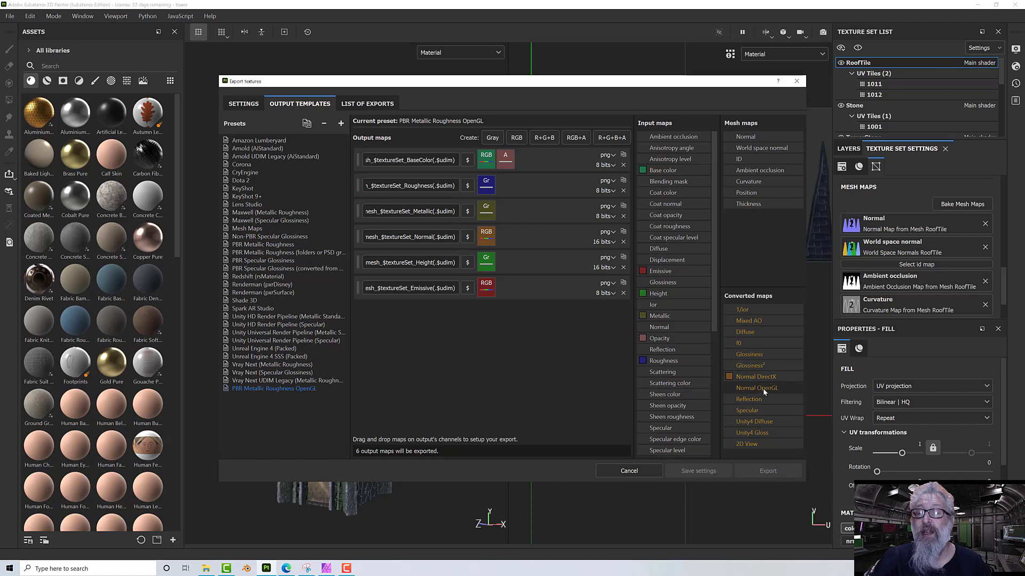
pyautogui.moveTo(763, 388); pyautogui.dragTo(484, 238)
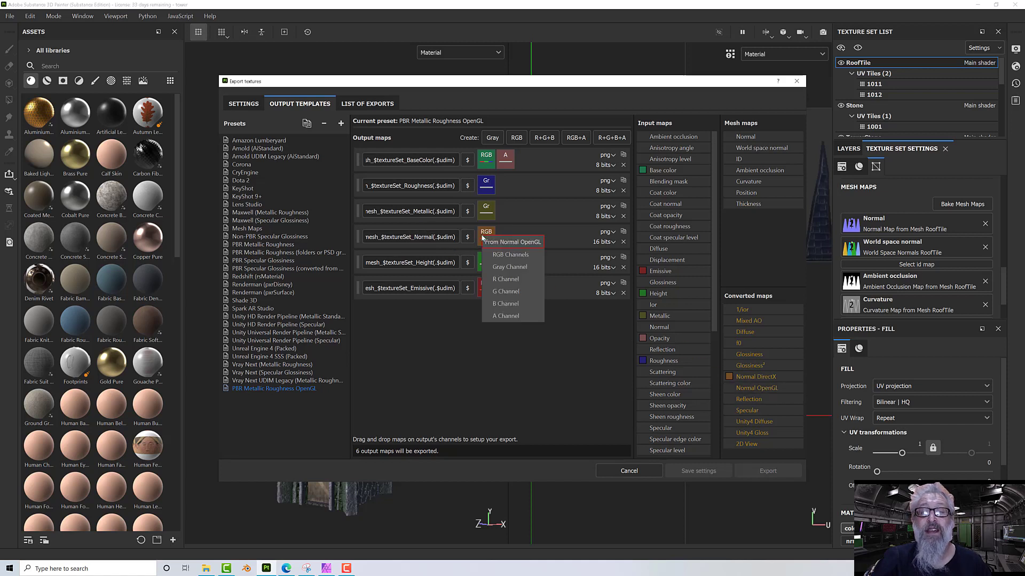
pyautogui.click(510, 255)
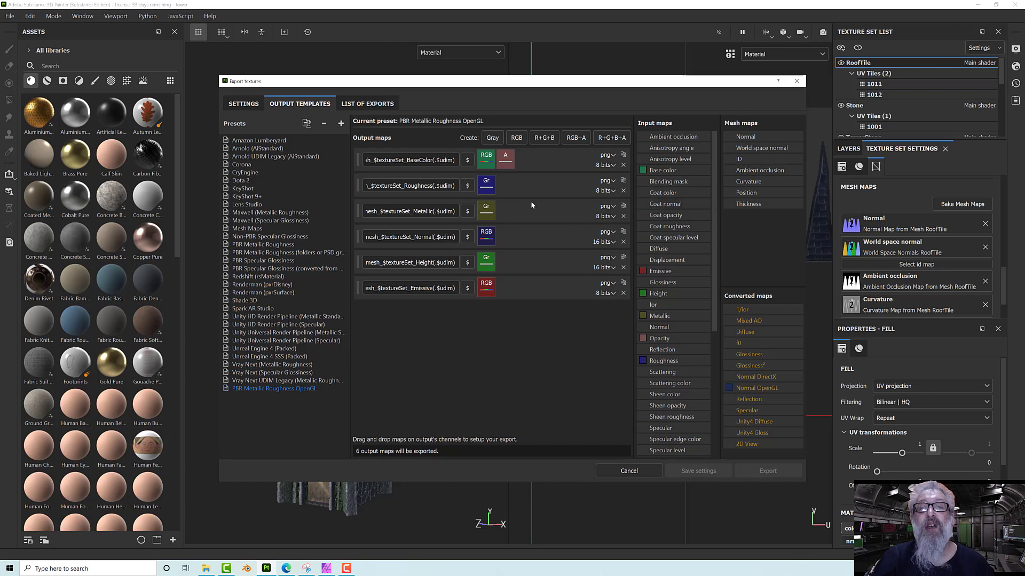
# Add a grayscale output map fed by Ambient occlusion's gray channel.
pyautogui.click(489, 138)
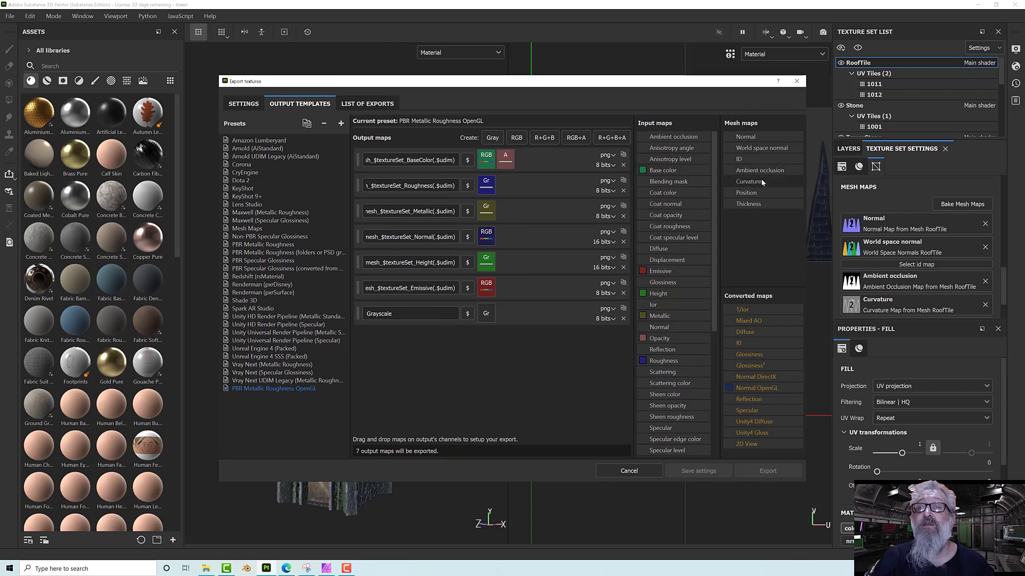
pyautogui.moveTo(760, 171); pyautogui.dragTo(487, 316)
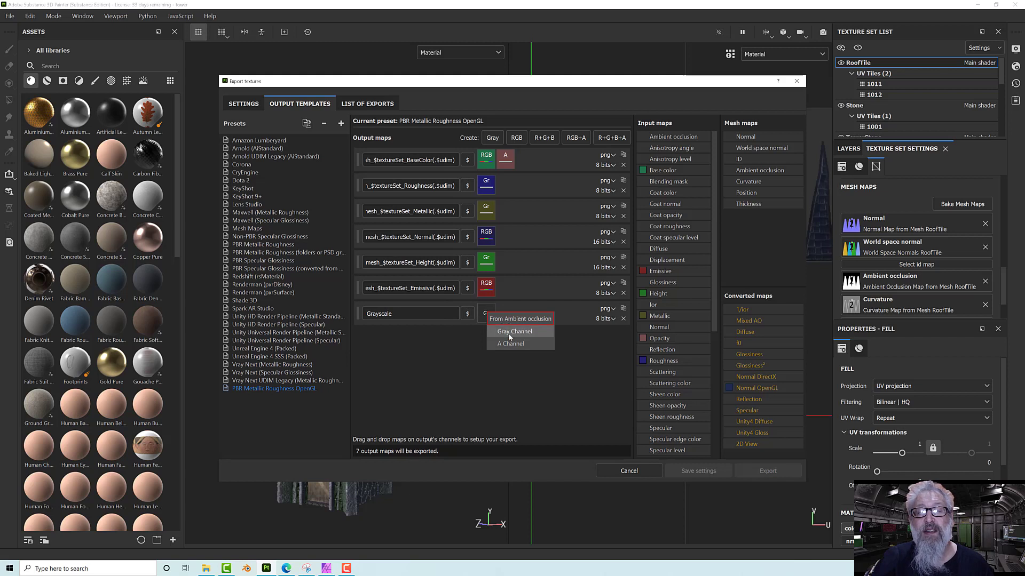
pyautogui.click(505, 332)
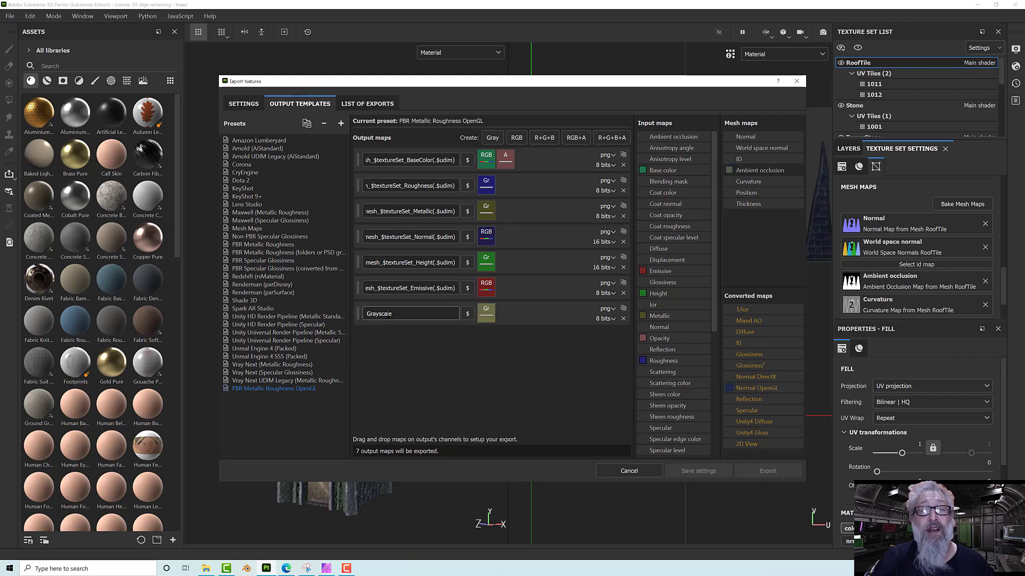
# Name the grayscale output $mesh_$textureSet_AO(.$udim) by adapting the Emissive name pattern.
pyautogui.click(403, 314)
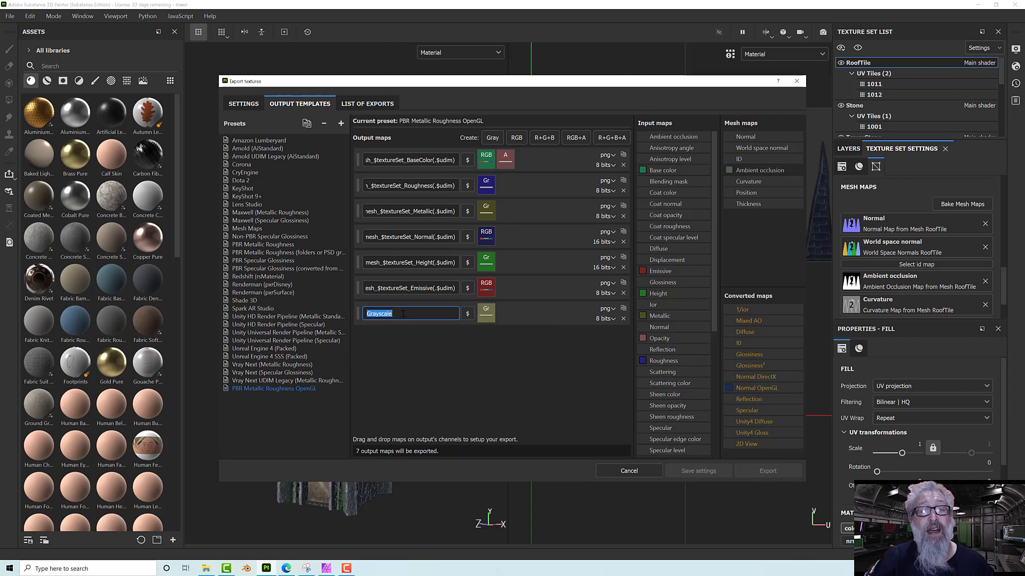
pyautogui.click(431, 288)
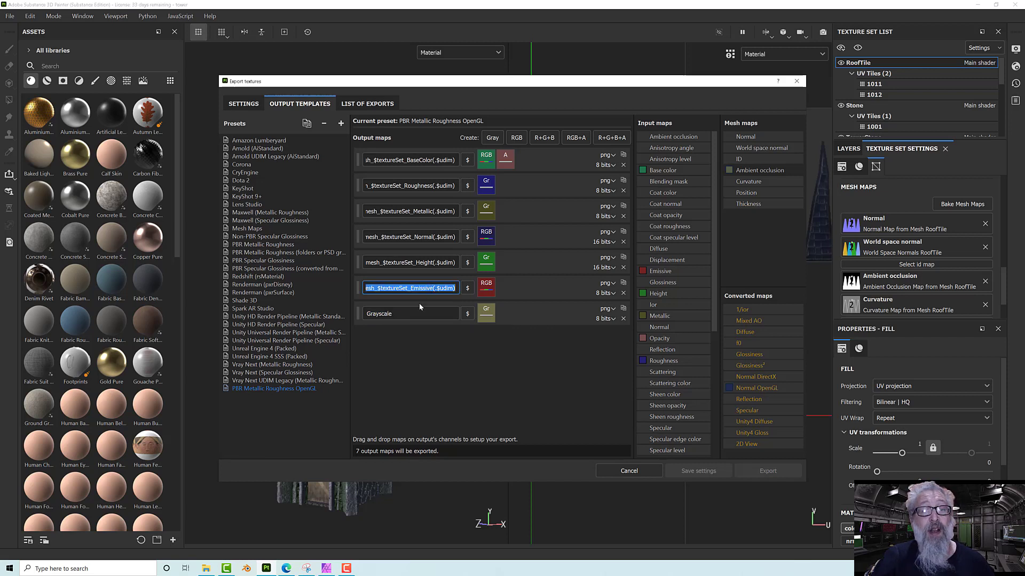
pyautogui.click(406, 313)
pyautogui.write('$mesh_$textureSet_Emissive(.$udim)')
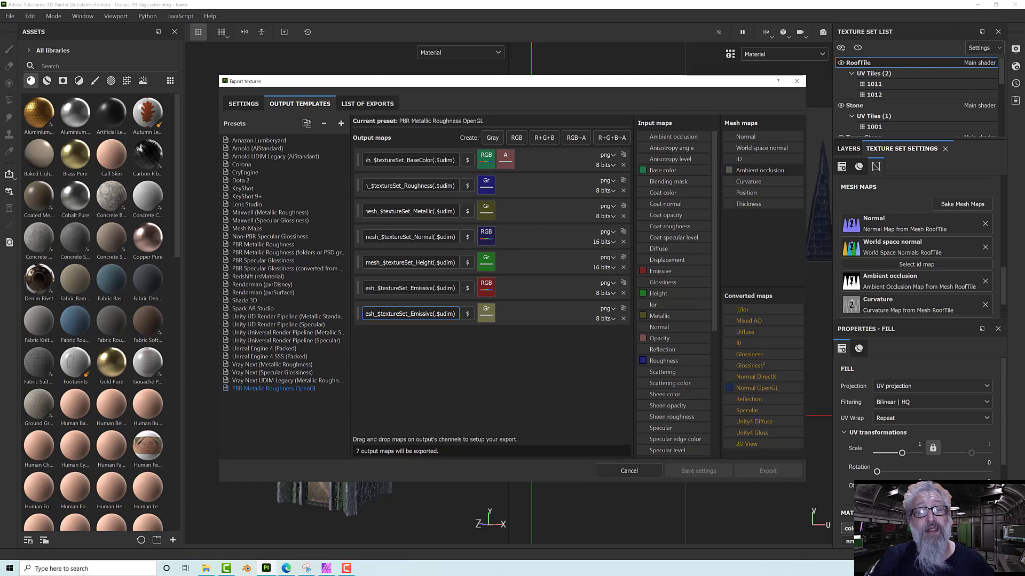
pyautogui.moveTo(406, 314); pyautogui.dragTo(347, 314)
pyautogui.click(374, 315)
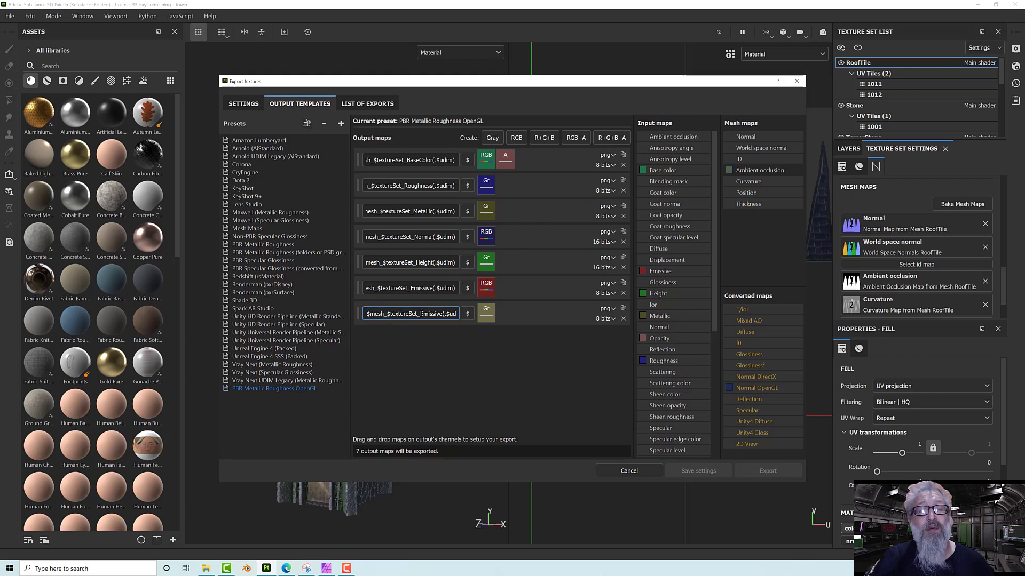
pyautogui.moveTo(421, 313); pyautogui.dragTo(442, 314)
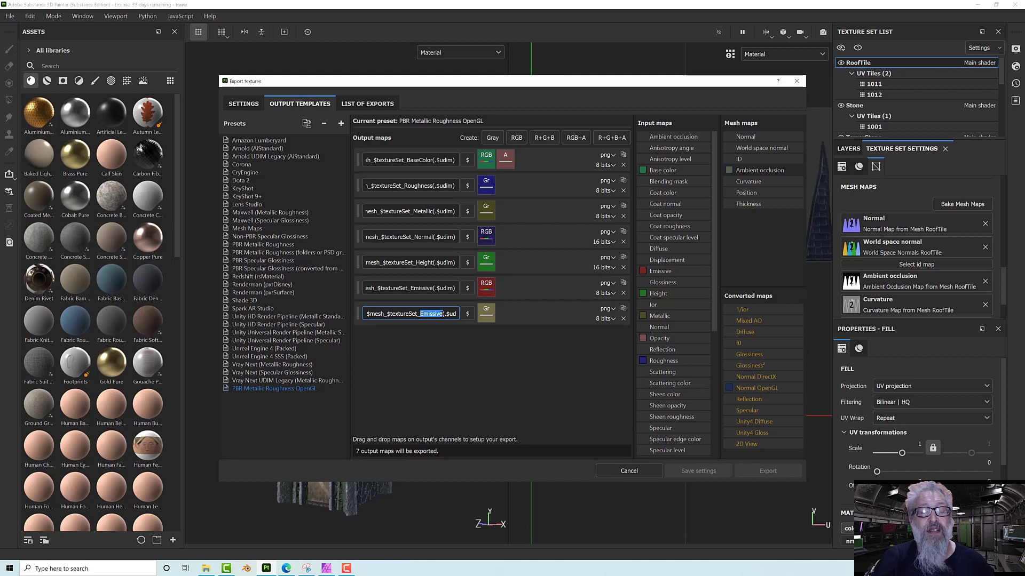
pyautogui.write('AO')
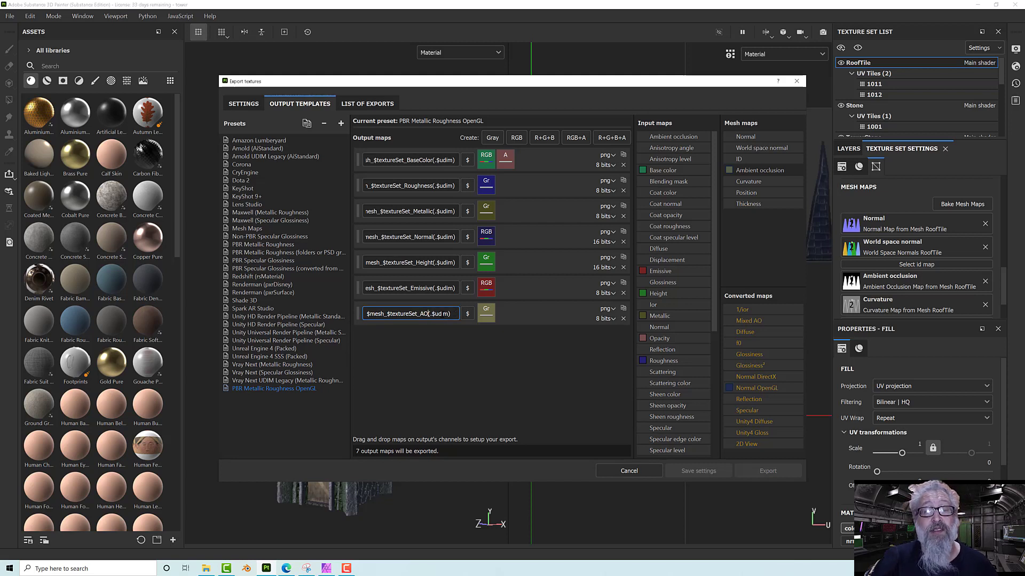
pyautogui.click(449, 349)
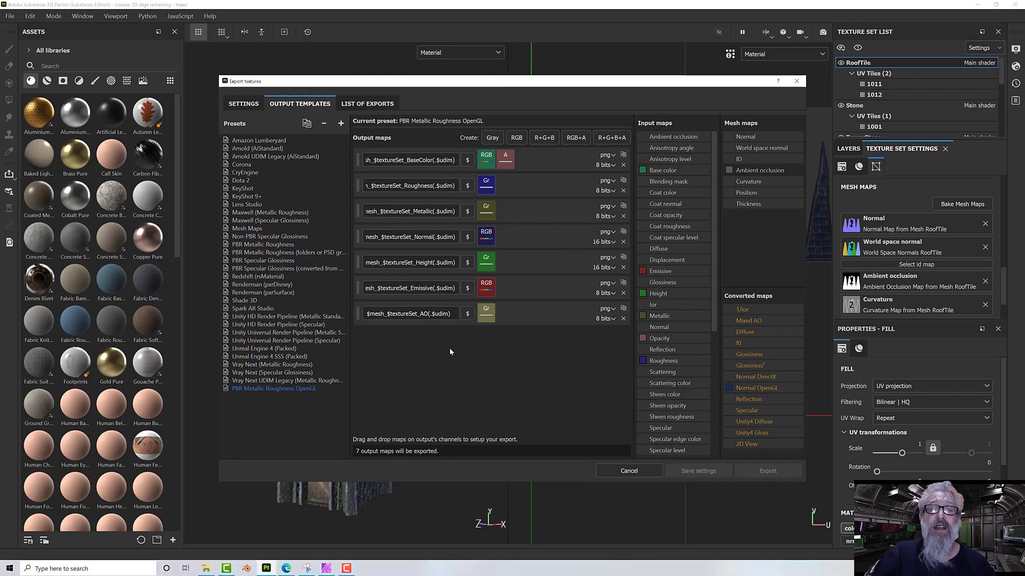